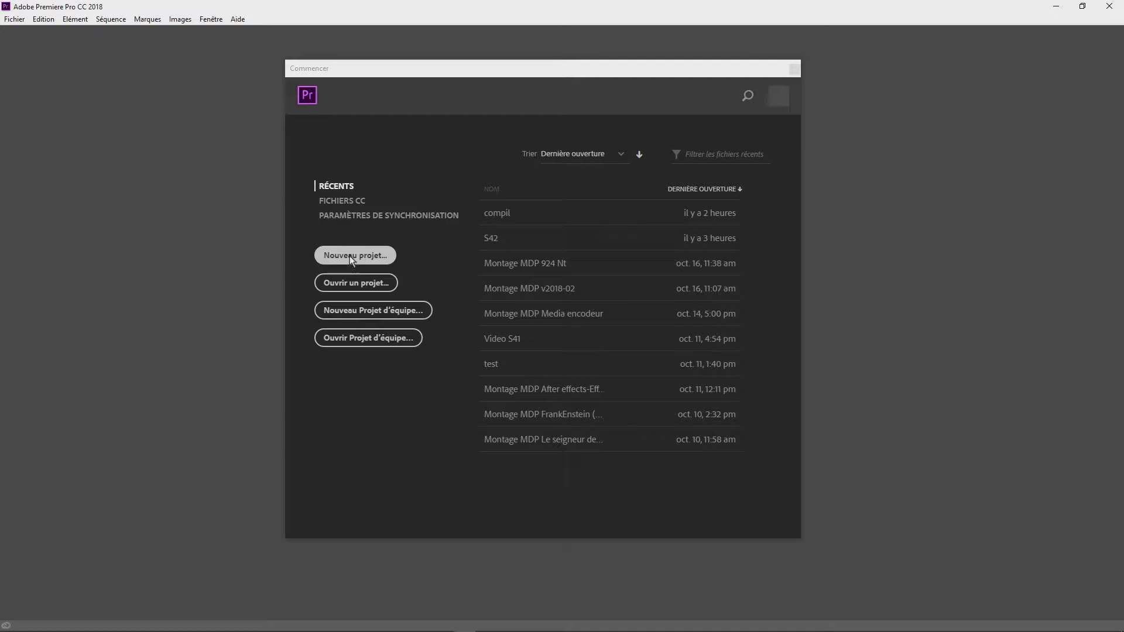
Create a new project named 'Compil After dans Premiere'
{"action": "left_click", "coordinate": [350, 257]}
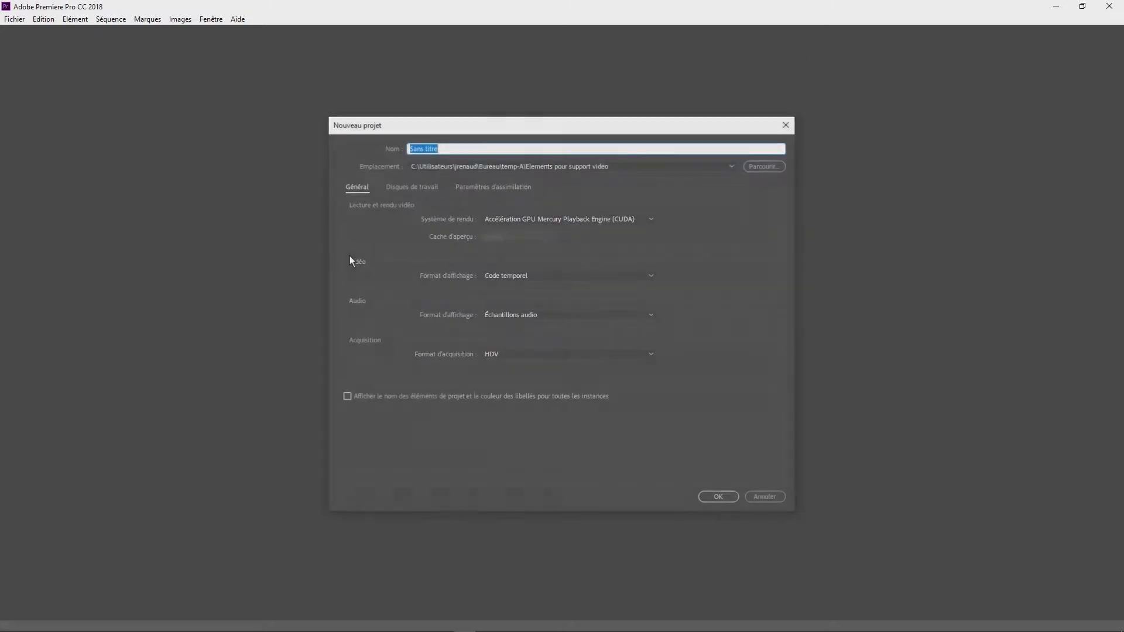
{"action": "type", "text": "Com"}
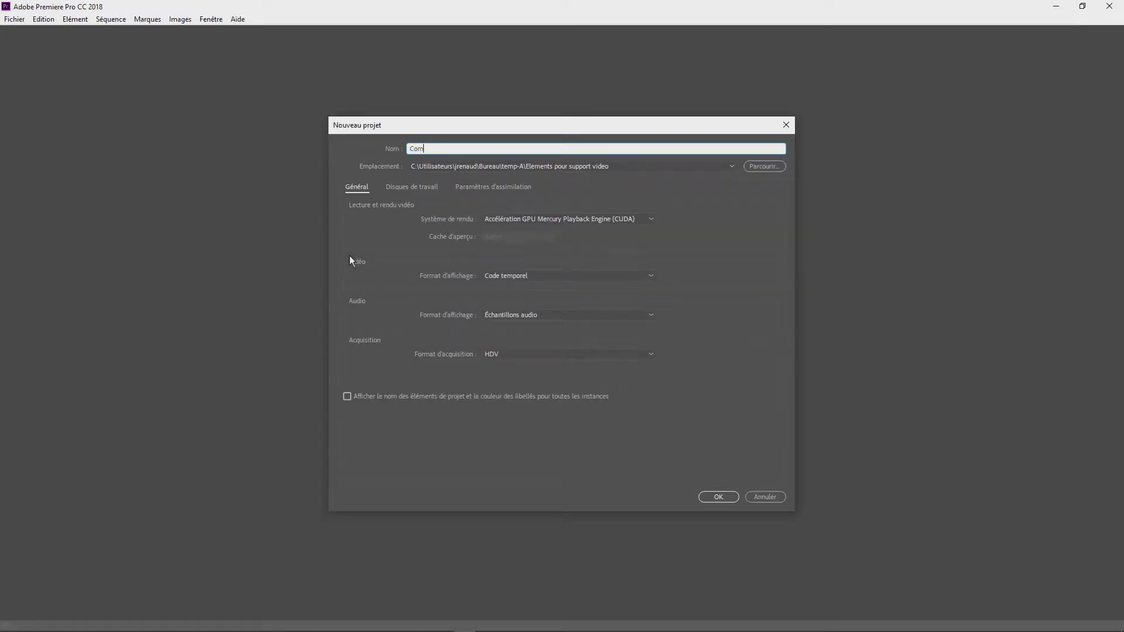
{"action": "type", "text": "pil After"}
{"action": "type", "text": " dans Premiere"}
{"action": "left_click", "coordinate": [726, 498]}
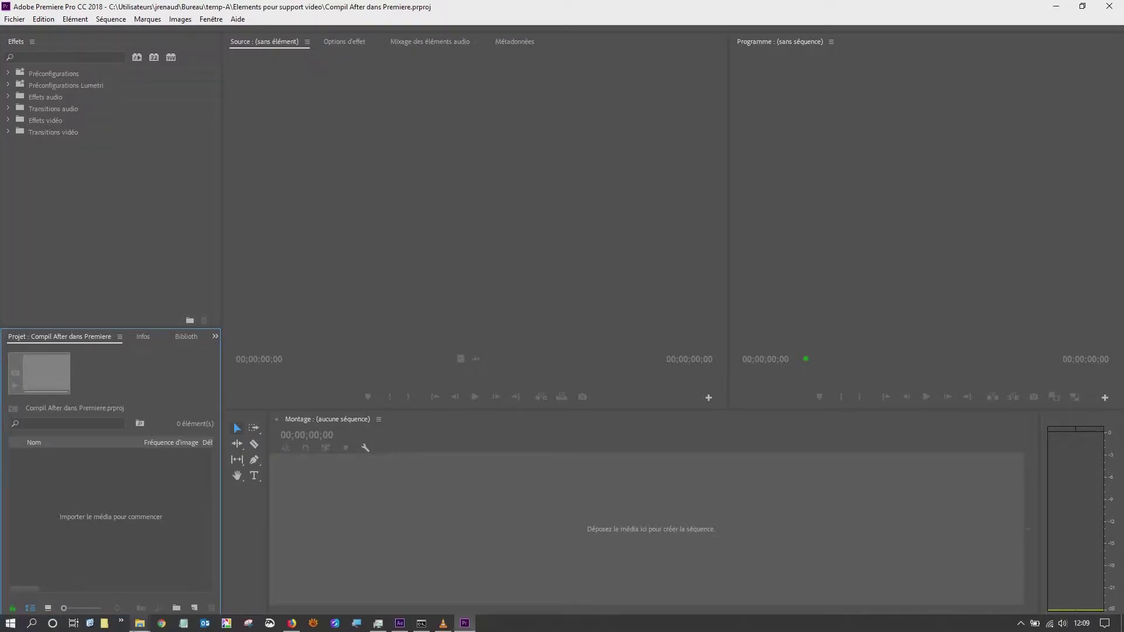
Drag both After Effects project files from Explorer into the Project panel
{"action": "mouse_move", "coordinate": [139, 626]}
{"action": "left_click", "coordinate": [199, 591]}
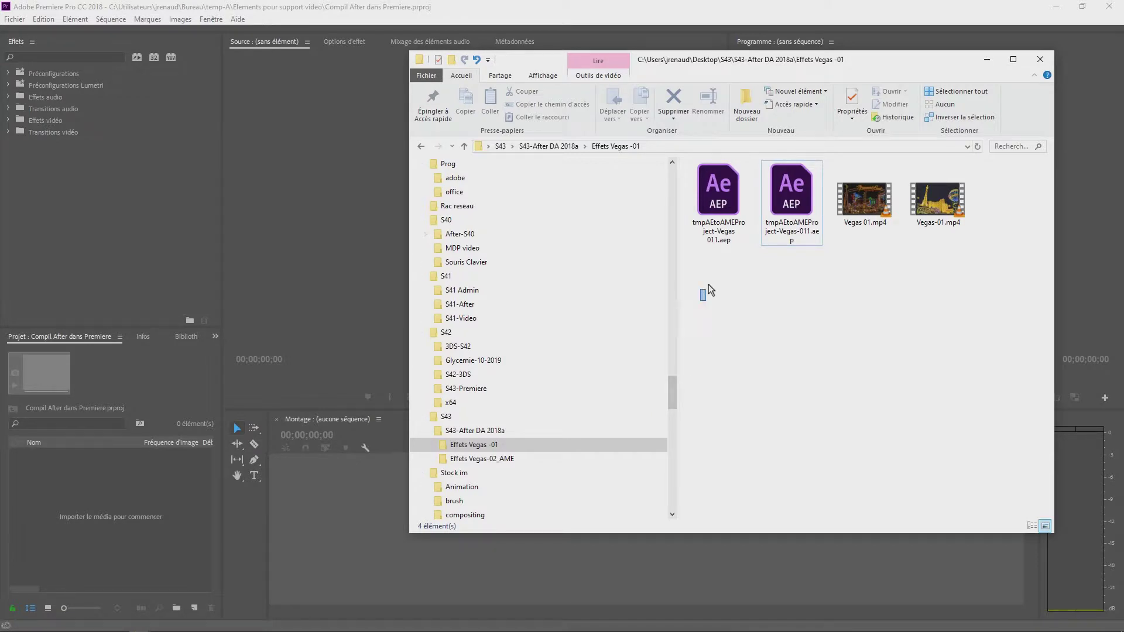
{"action": "mouse_move", "coordinate": [711, 287]}
{"action": "left_mouse_down"}
{"action": "mouse_move", "coordinate": [732, 215]}
{"action": "mouse_move", "coordinate": [123, 548]}
{"action": "left_mouse_up"}
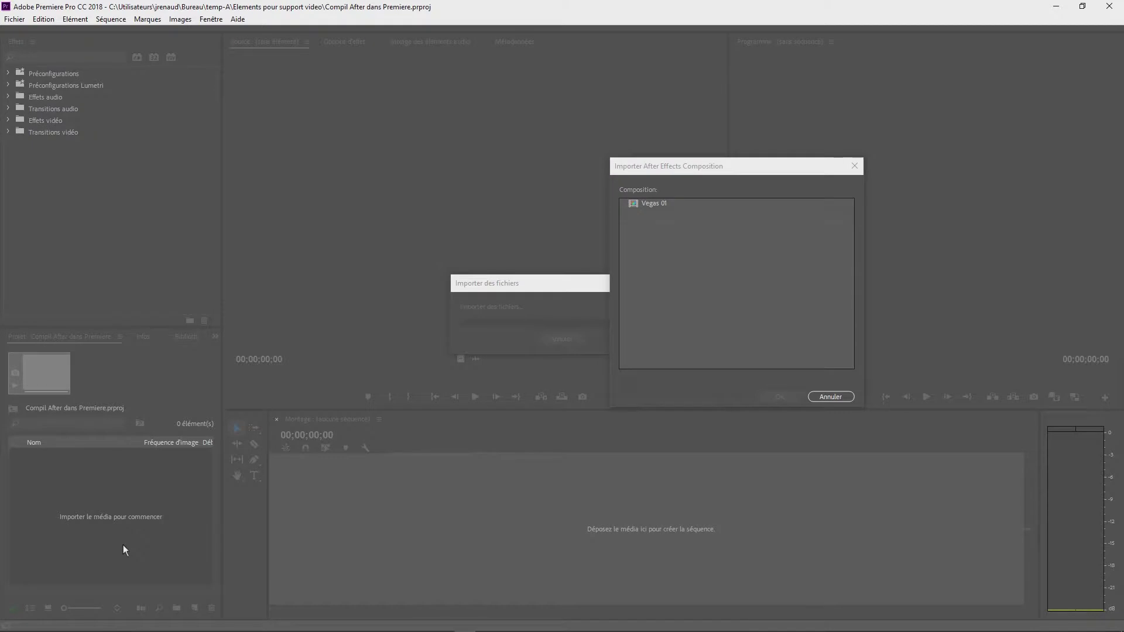
Pick the Vegas 01 composition in each import dialog and confirm
{"action": "left_click", "coordinate": [616, 222]}
{"action": "left_click", "coordinate": [739, 413]}
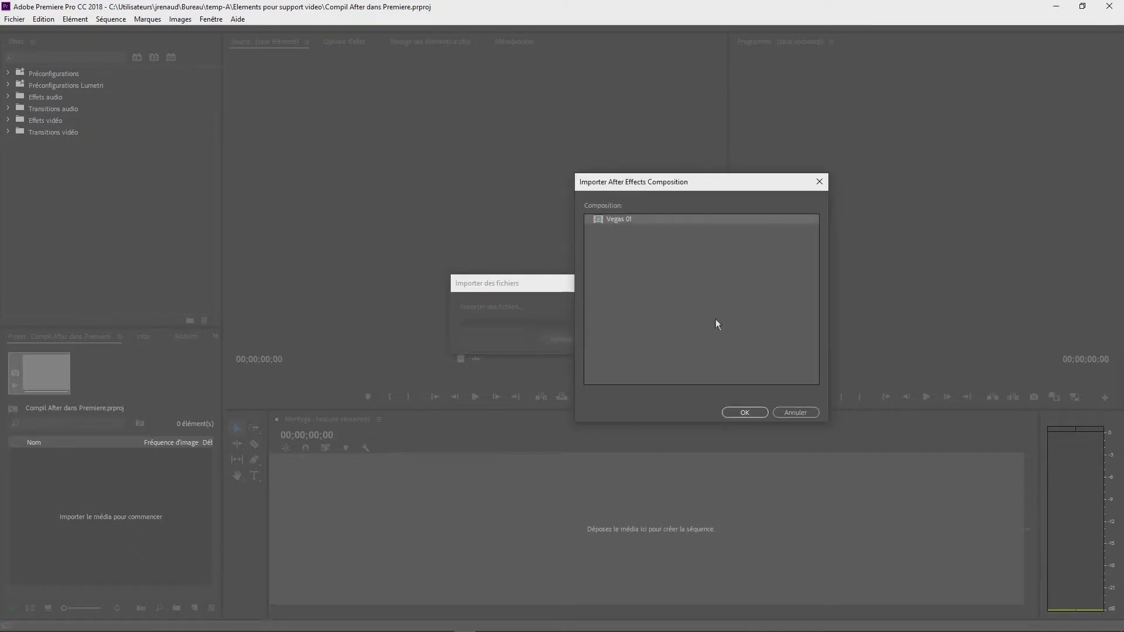
{"action": "left_click", "coordinate": [739, 411]}
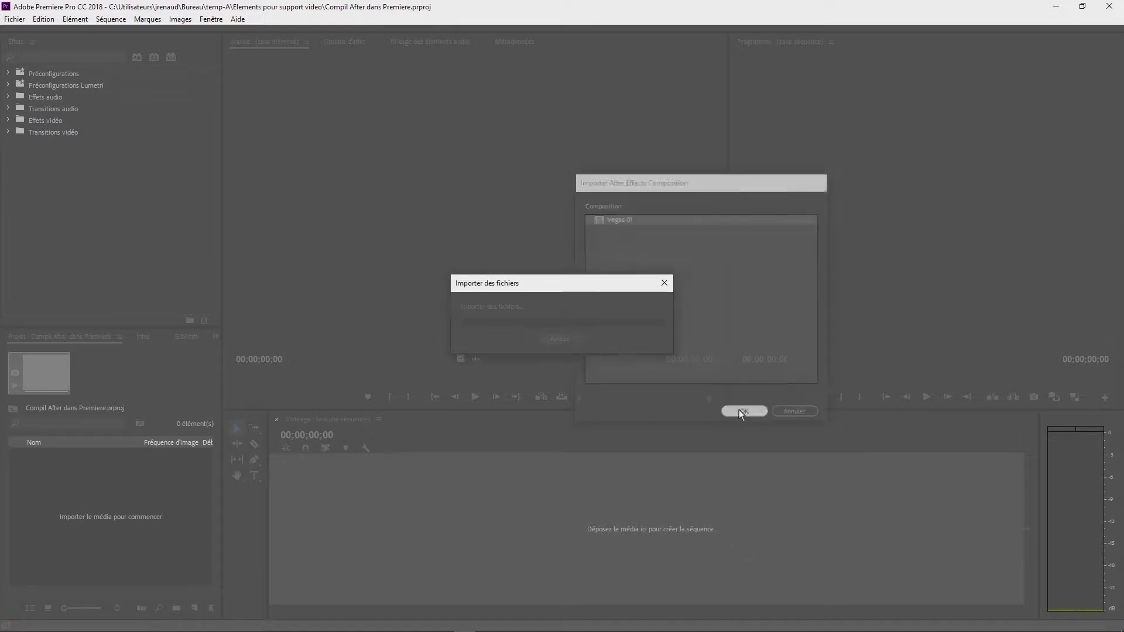
{"action": "left_click", "coordinate": [620, 220]}
{"action": "left_click", "coordinate": [747, 415]}
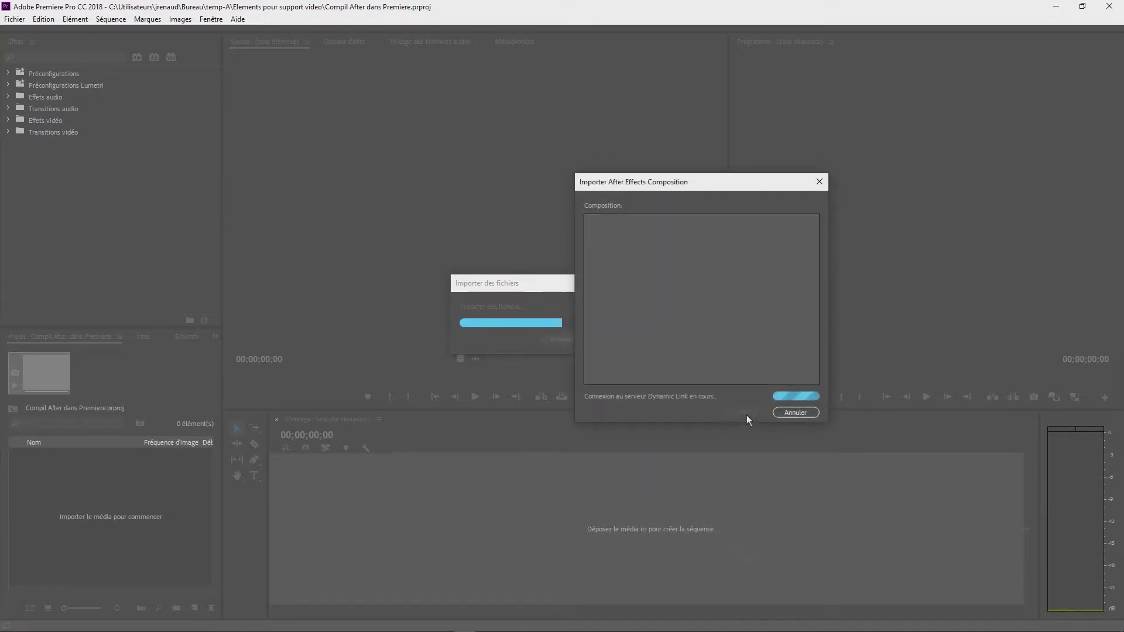
{"action": "left_click", "coordinate": [613, 218]}
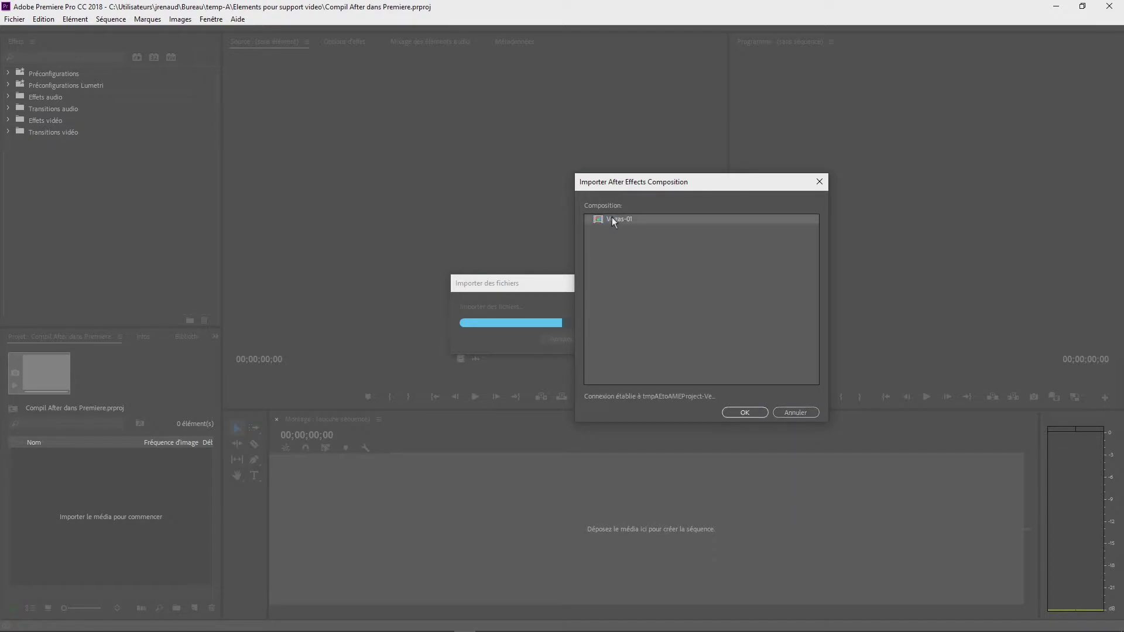
{"action": "left_click", "coordinate": [756, 414]}
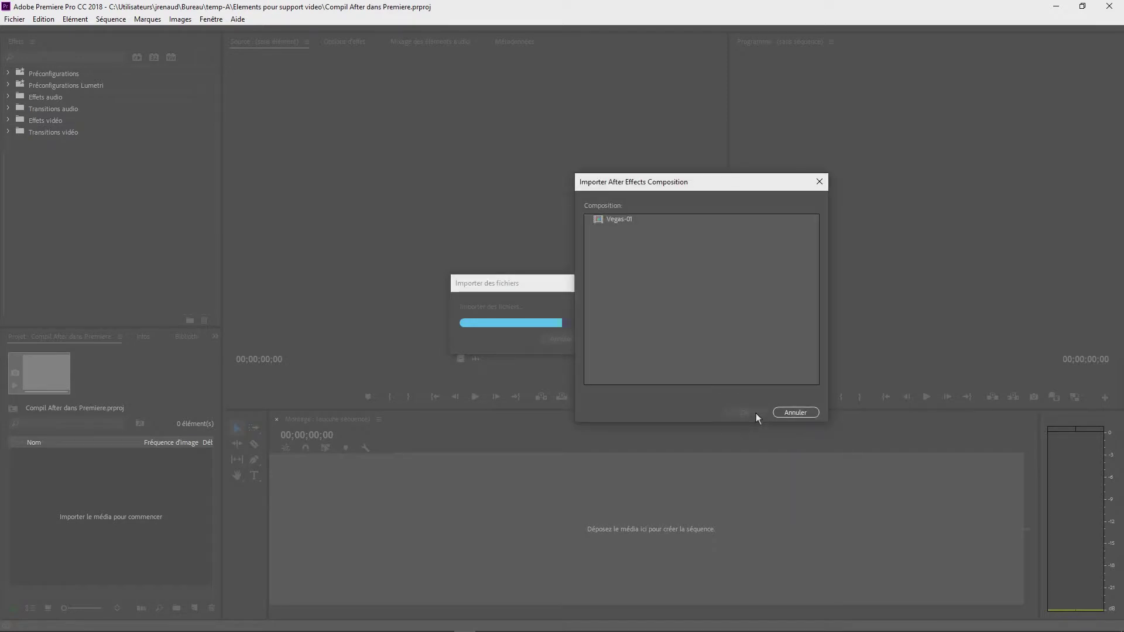
{"action": "left_click", "coordinate": [625, 221]}
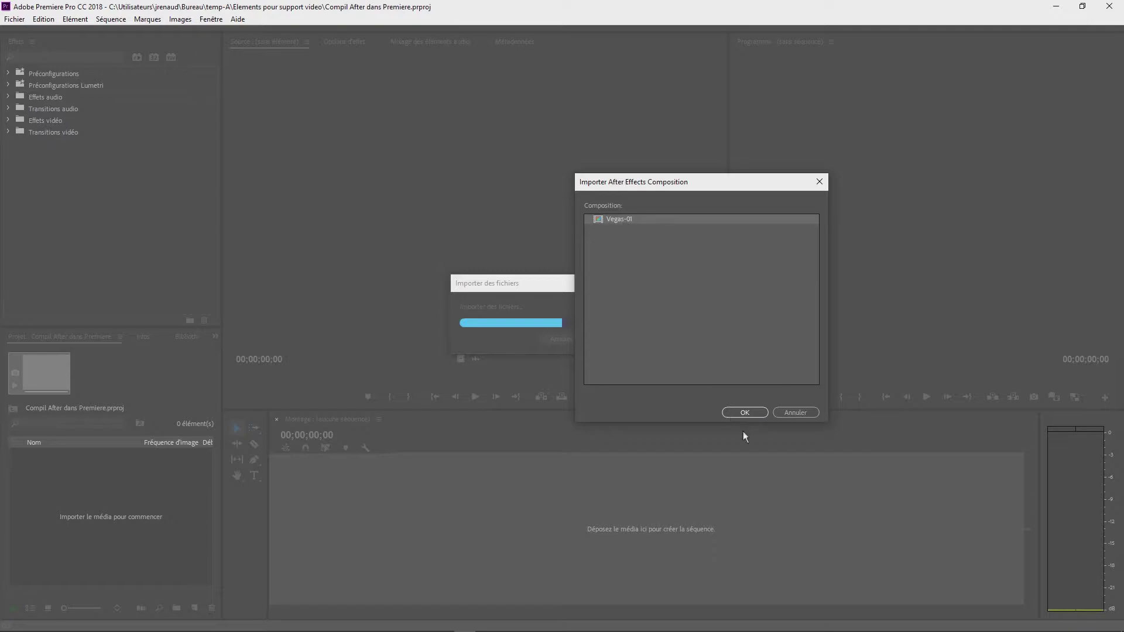
{"action": "left_click", "coordinate": [748, 415]}
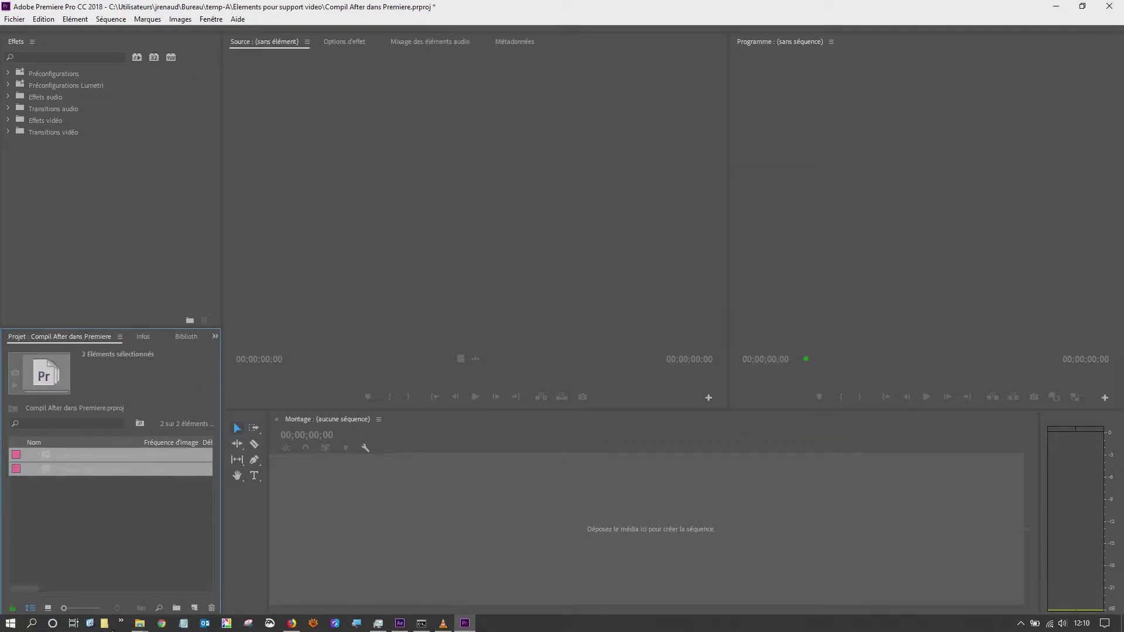
Import the Vegas 02 composition from the Effets Vegas-02_AME project file
{"action": "mouse_move", "coordinate": [140, 623]}
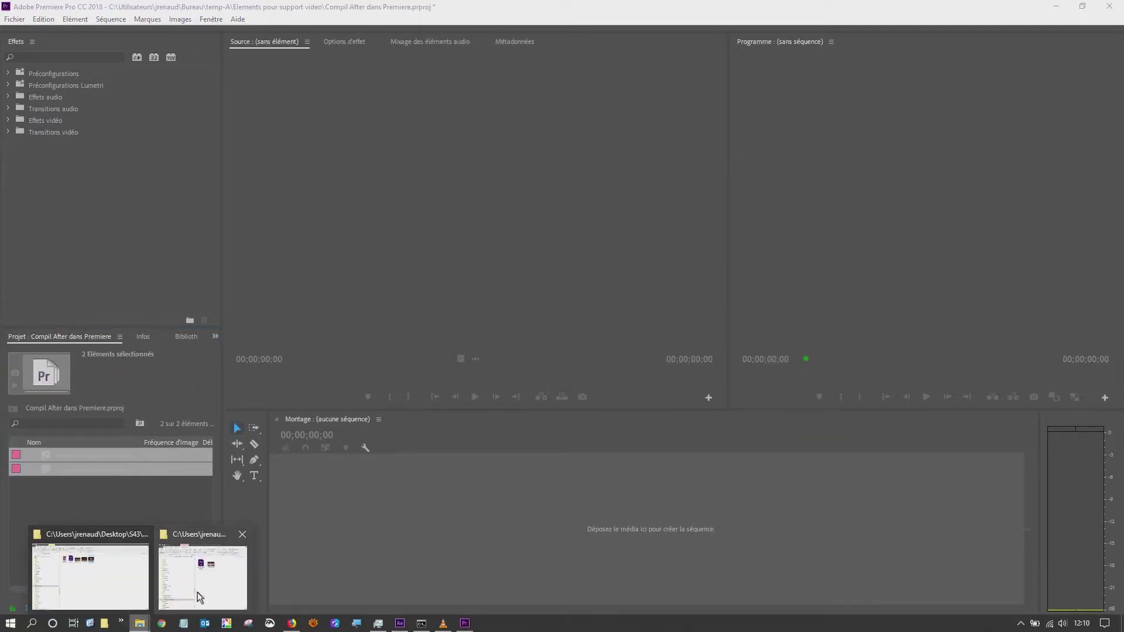
{"action": "left_click", "coordinate": [199, 595]}
{"action": "left_click_drag", "start_coordinate": [718, 193], "coordinate": [138, 529]}
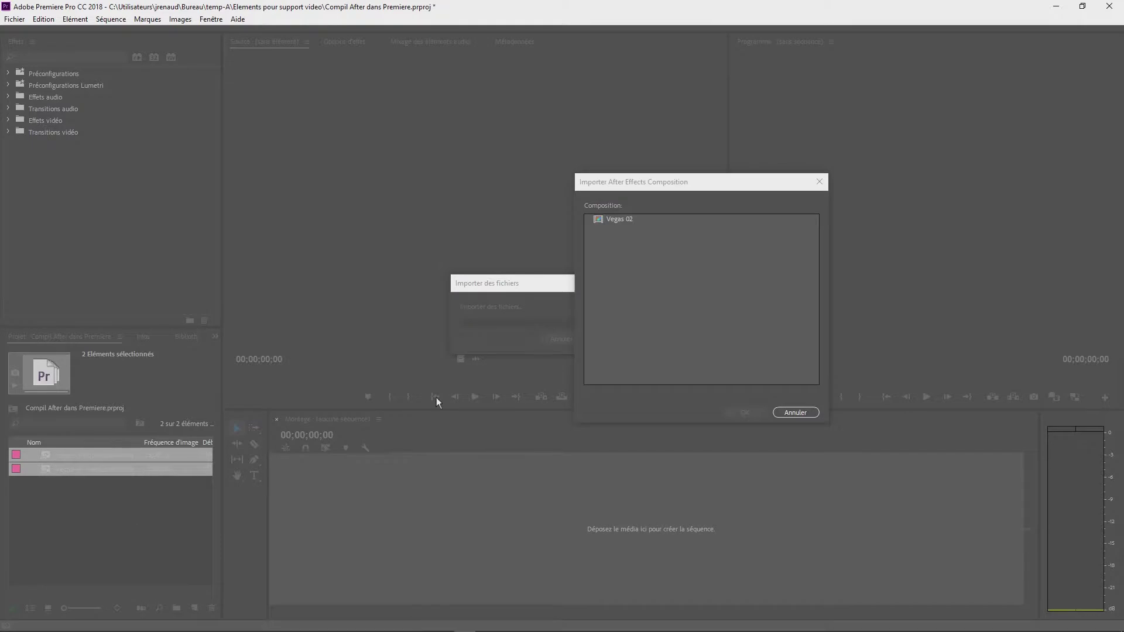
{"action": "left_click", "coordinate": [622, 220]}
{"action": "left_click", "coordinate": [746, 414]}
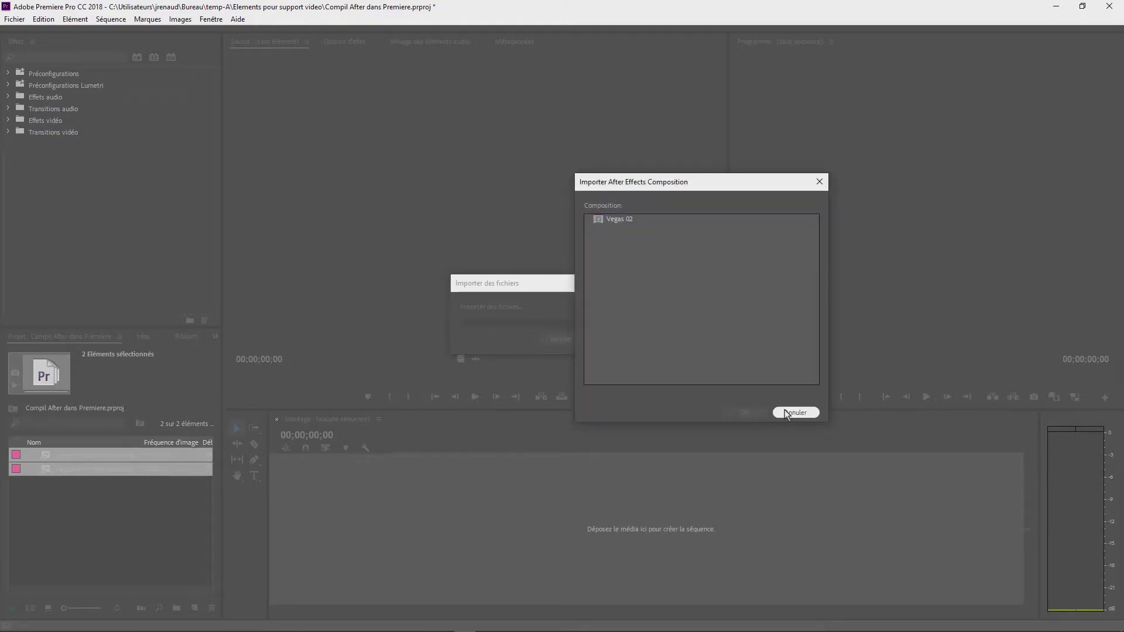
{"action": "left_click", "coordinate": [612, 219]}
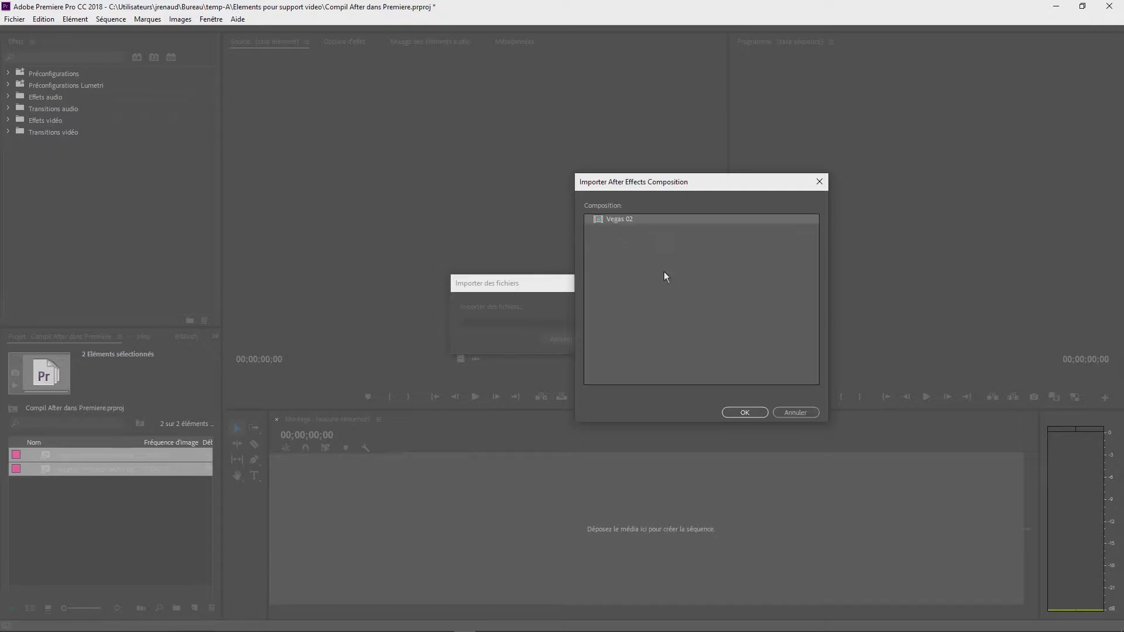
{"action": "left_click", "coordinate": [748, 413]}
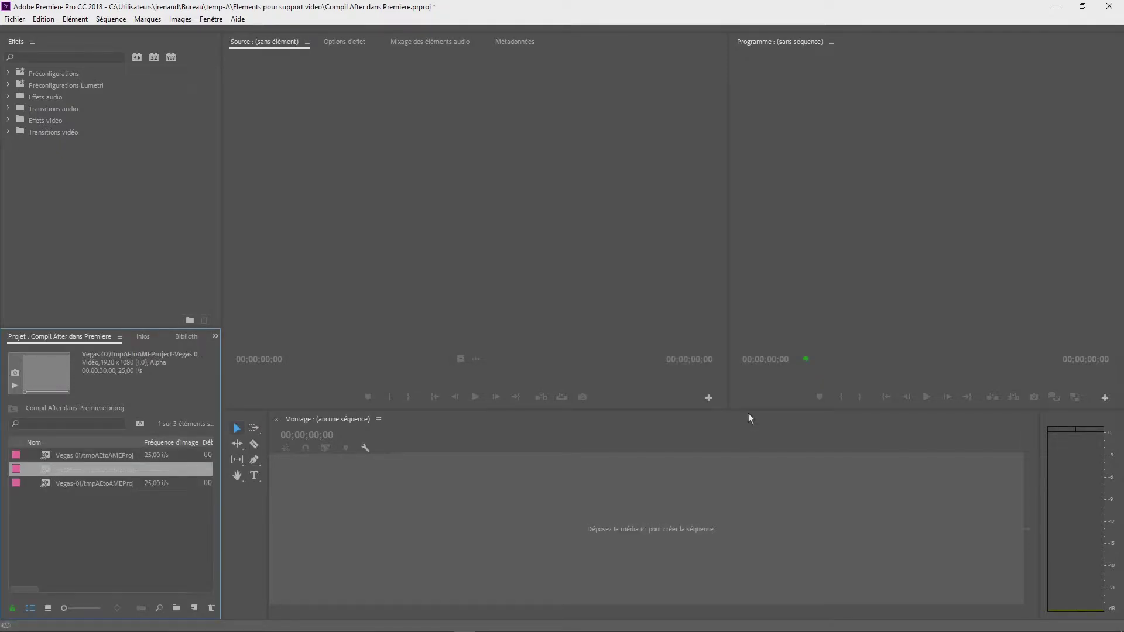
Build a sequence from Vegas 01 and add the other Vegas clips to track V1
{"action": "left_click", "coordinate": [121, 528]}
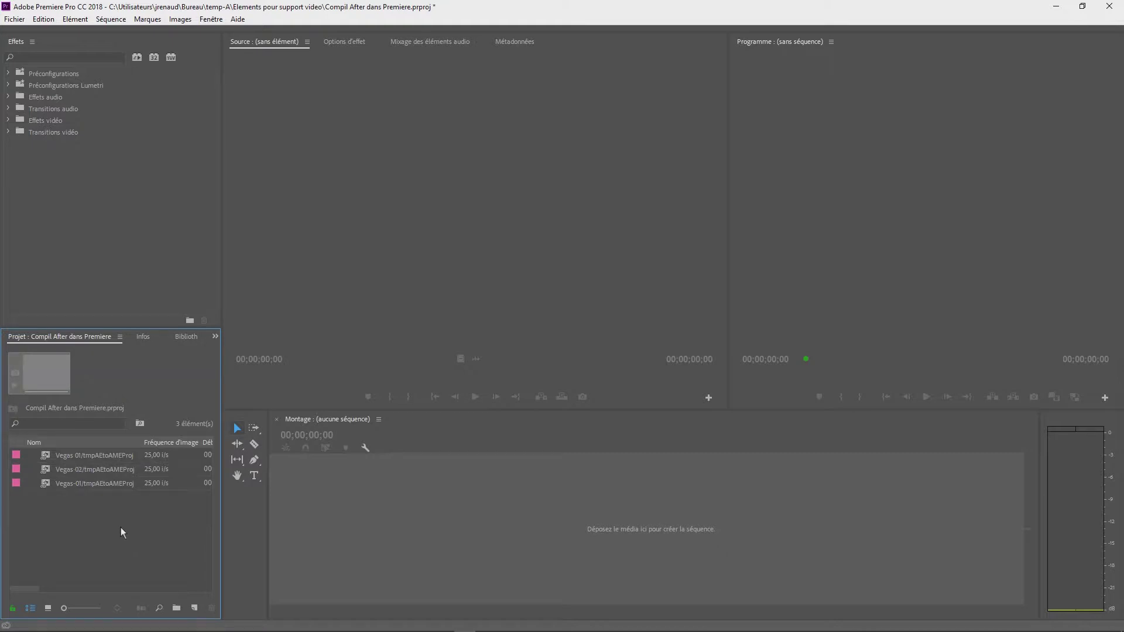
{"action": "left_click", "coordinate": [89, 455]}
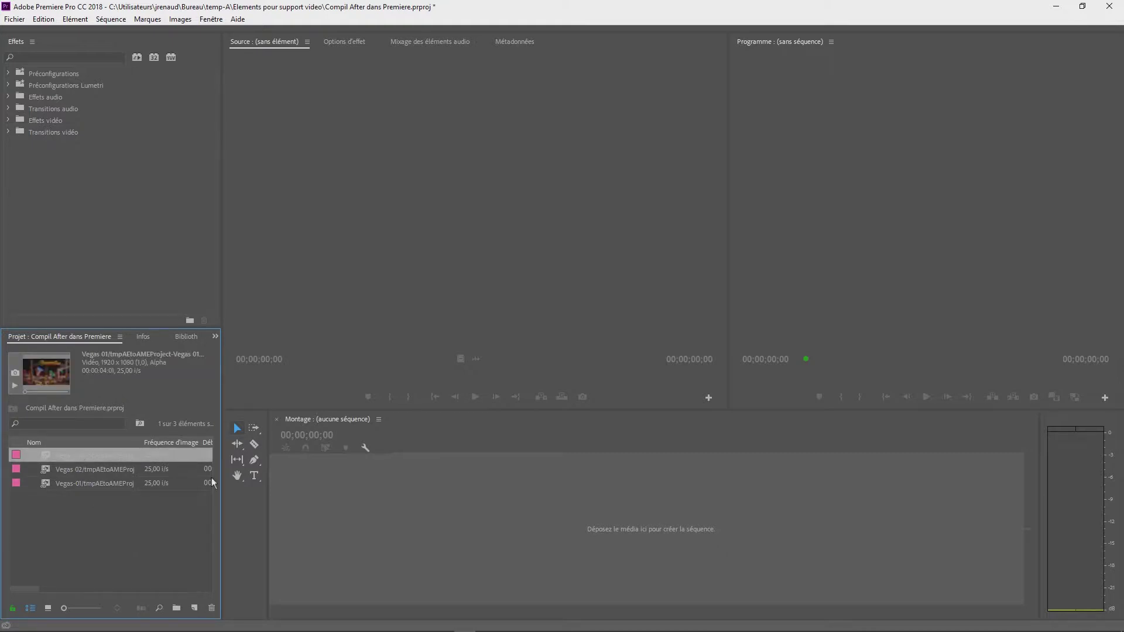
{"action": "left_click_drag", "start_coordinate": [89, 456], "coordinate": [297, 513]}
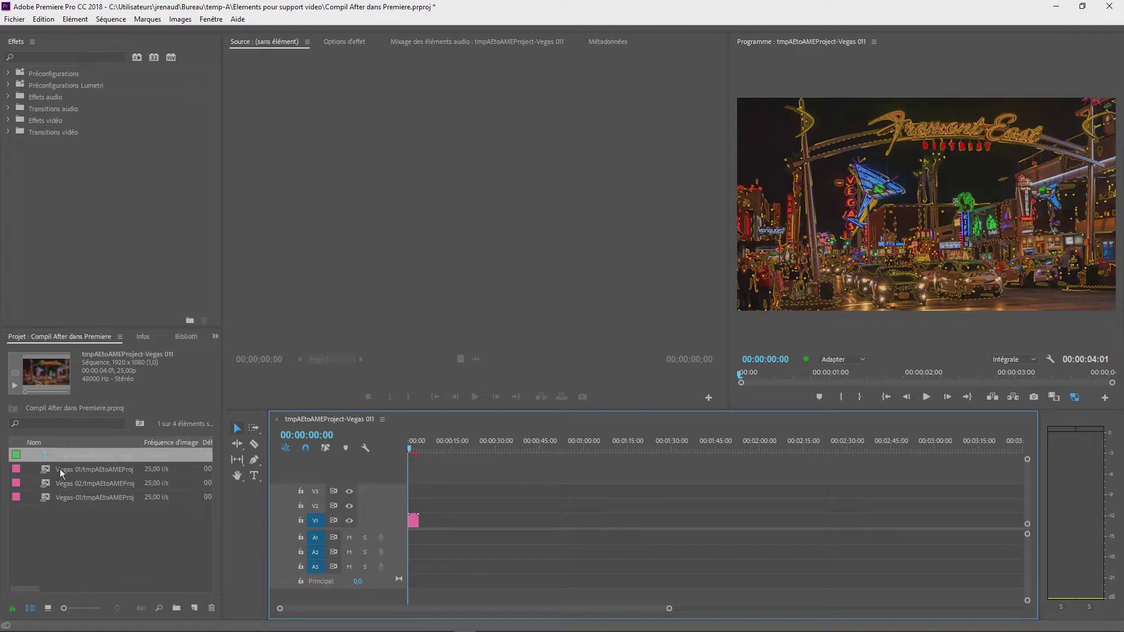
{"action": "left_click", "coordinate": [61, 486]}
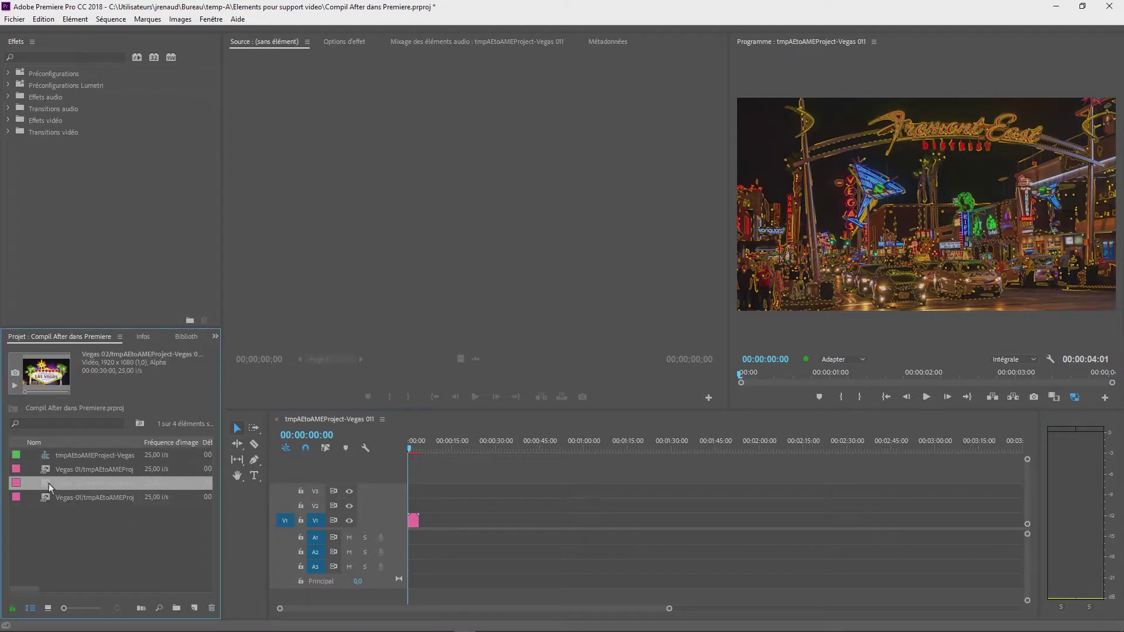
{"action": "left_click", "coordinate": [52, 499], "text": "ctrl"}
{"action": "left_click_drag", "start_coordinate": [56, 488], "coordinate": [464, 524]}
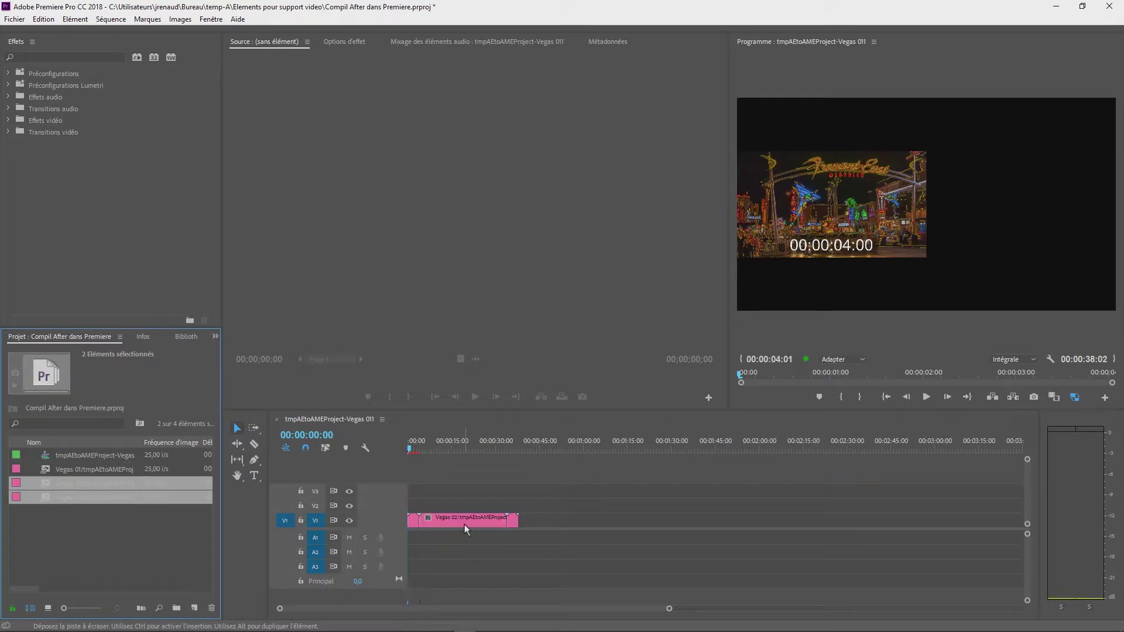
Move the stray Vegas clip near 00:00:35 left against the pink clips
{"action": "left_click_drag", "start_coordinate": [412, 449], "coordinate": [436, 455]}
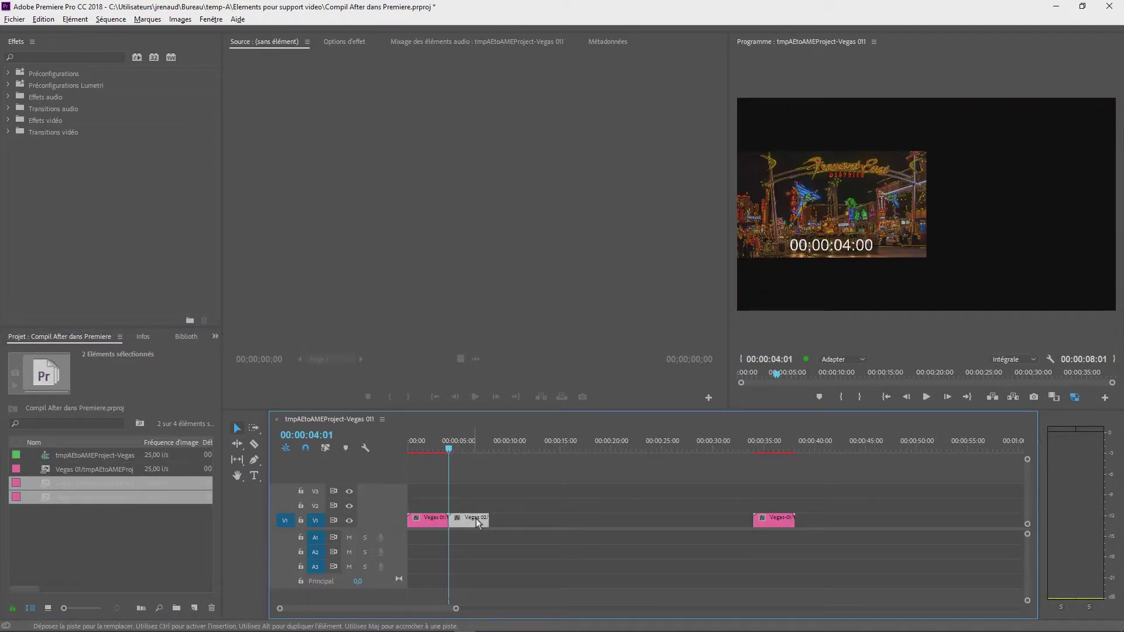
{"action": "left_click", "coordinate": [781, 524]}
{"action": "left_click_drag", "start_coordinate": [780, 524], "coordinate": [518, 536]}
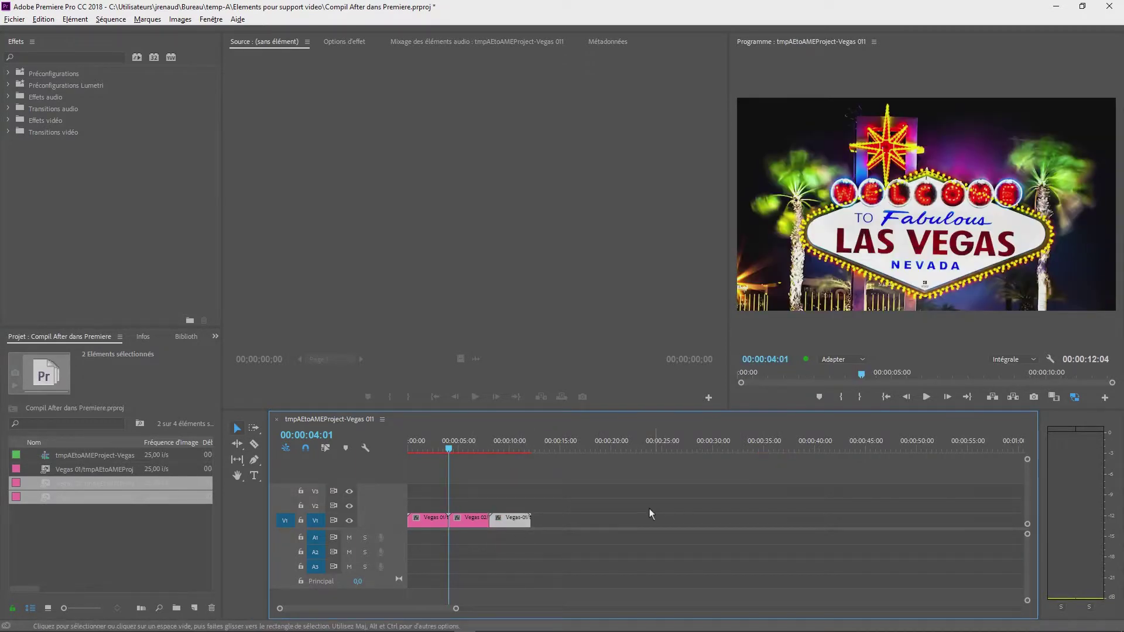
{"action": "left_click", "coordinate": [411, 448]}
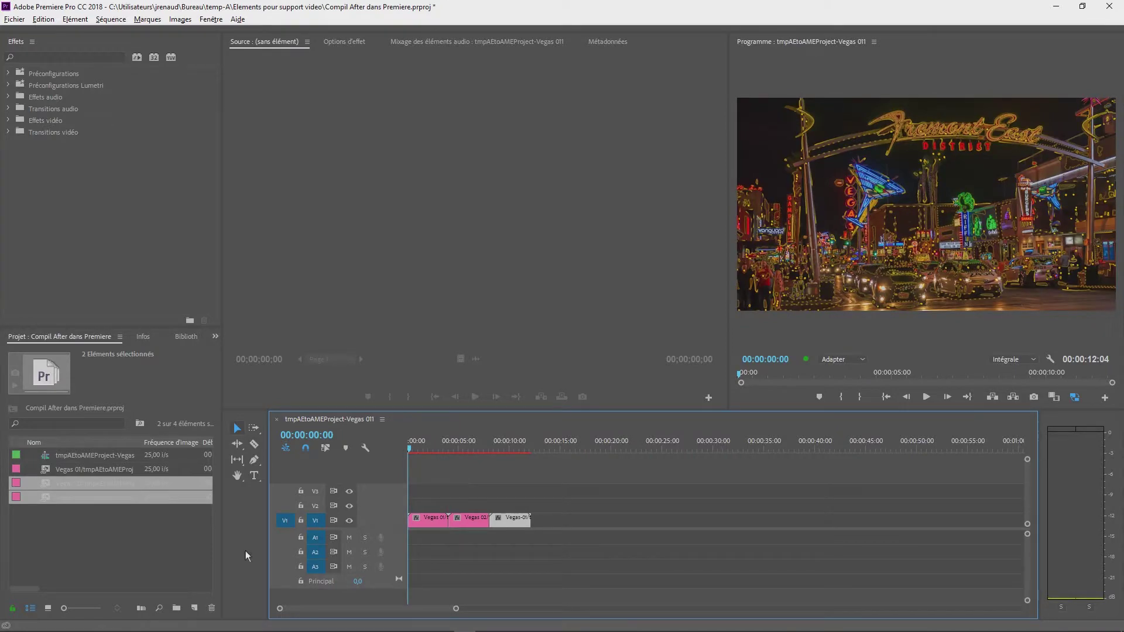
{"action": "key", "text": "alt+Tab"}
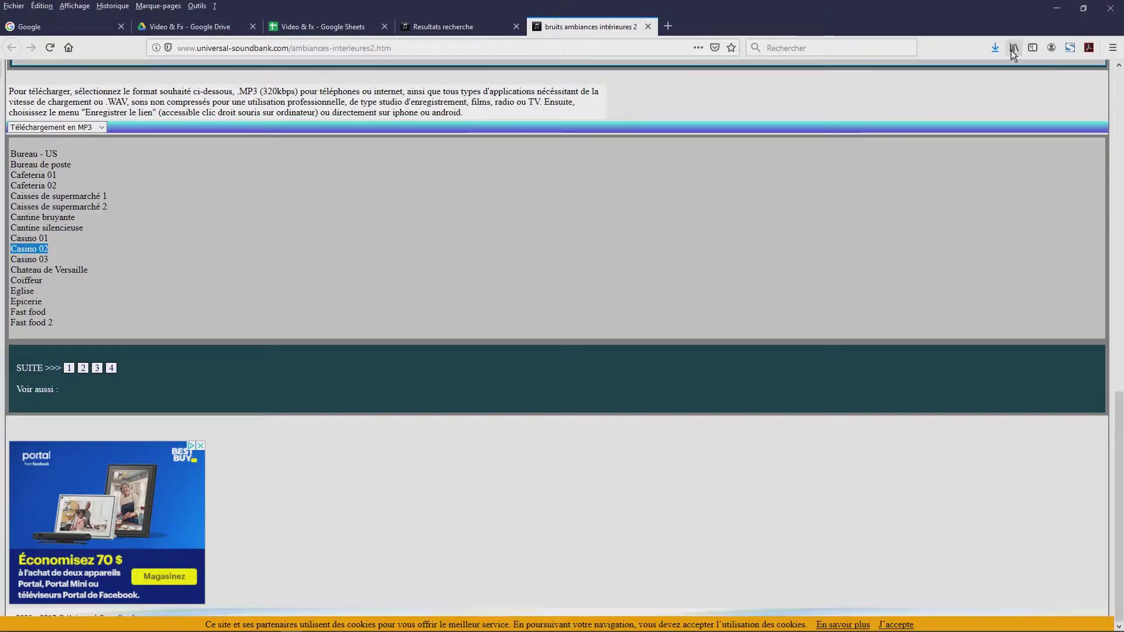
Import Casino 02.mp3 from Firefox's downloads folder into the Premiere project
{"action": "left_click", "coordinate": [997, 50]}
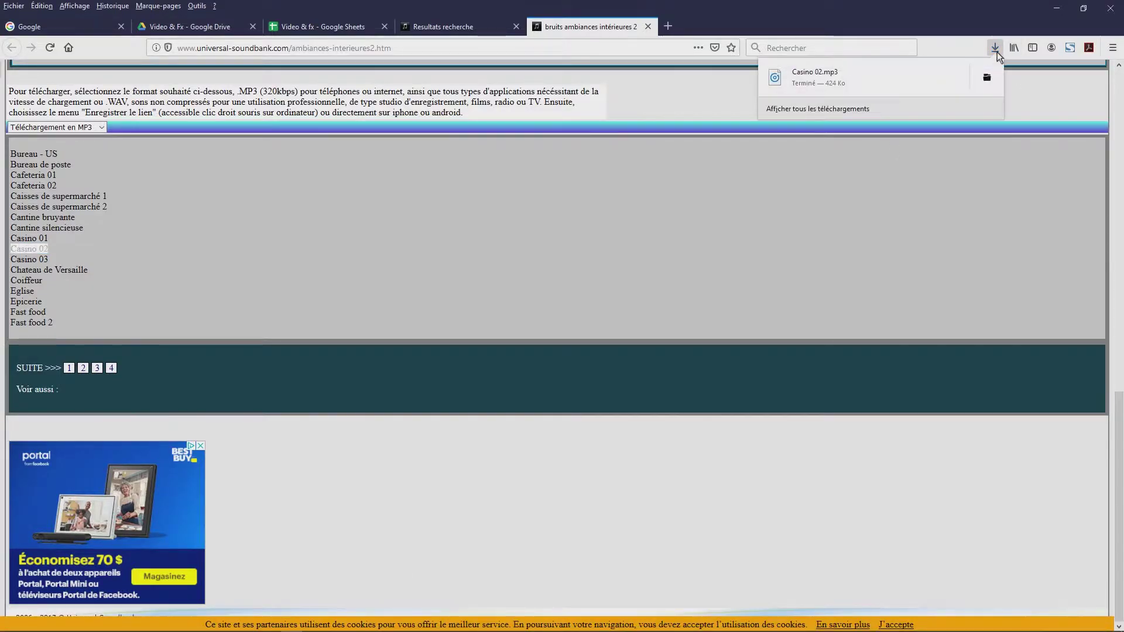
{"action": "left_click", "coordinate": [987, 81]}
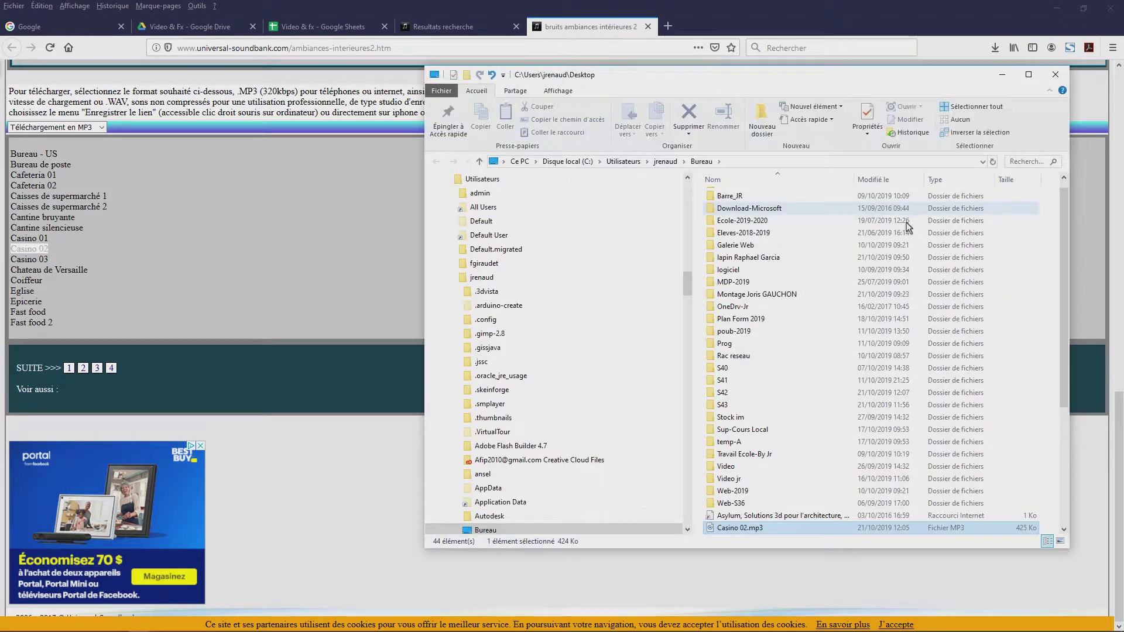
{"action": "mouse_move", "coordinate": [745, 531]}
{"action": "left_mouse_down"}
{"action": "mouse_move", "coordinate": [467, 629]}
{"action": "mouse_move", "coordinate": [126, 522]}
{"action": "left_mouse_up"}
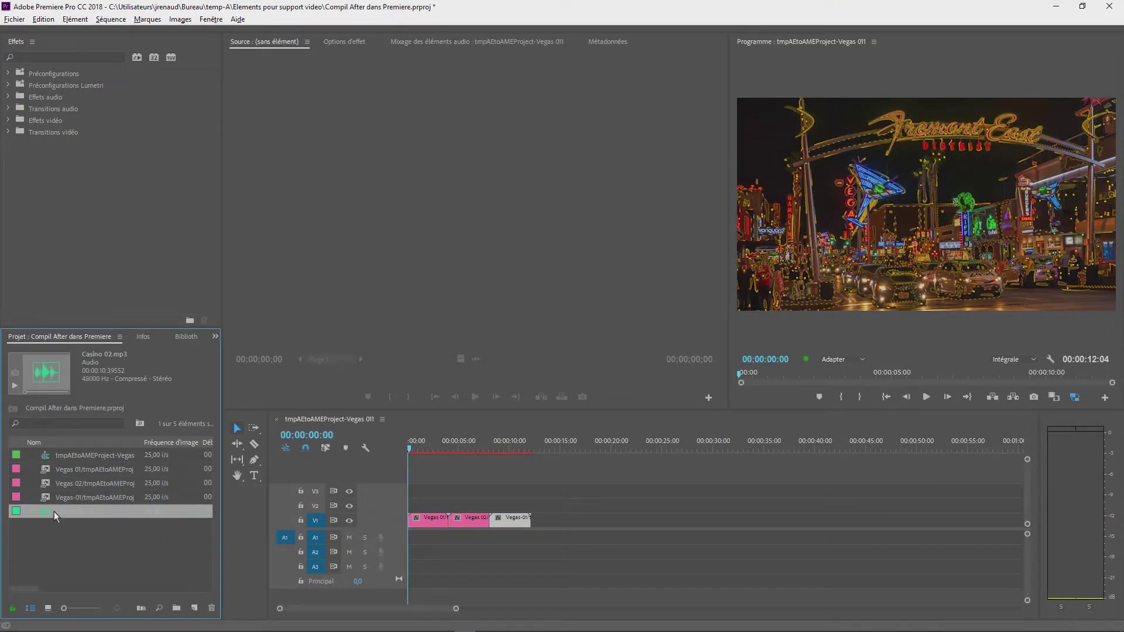
Lay Casino 02.mp3 on A1 at 0s and again at 00:00:10:20, trimmed to the video's end
{"action": "left_click_drag", "start_coordinate": [49, 515], "coordinate": [408, 546]}
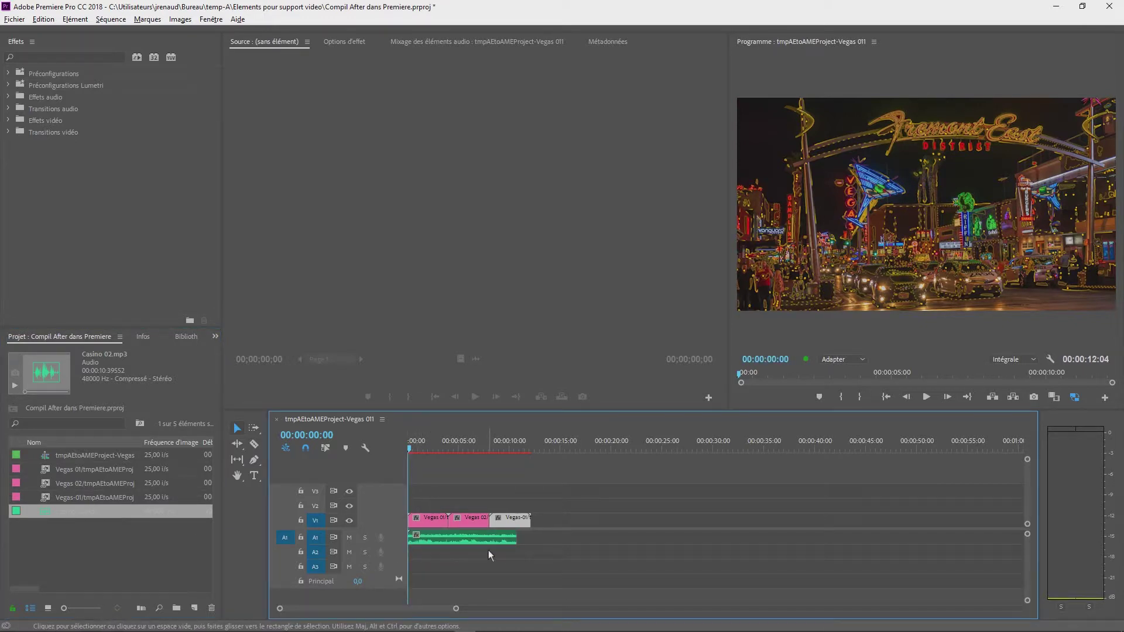
{"action": "scroll", "coordinate": [491, 555], "scroll_direction": "up", "scroll_amount": 2}
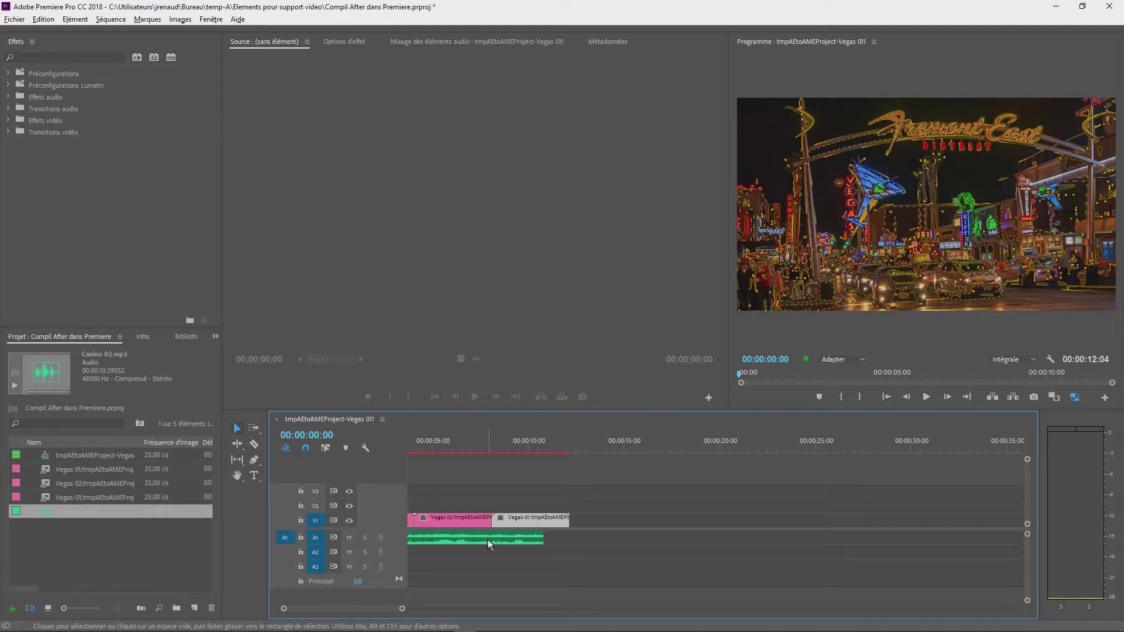
{"action": "left_click", "coordinate": [544, 447]}
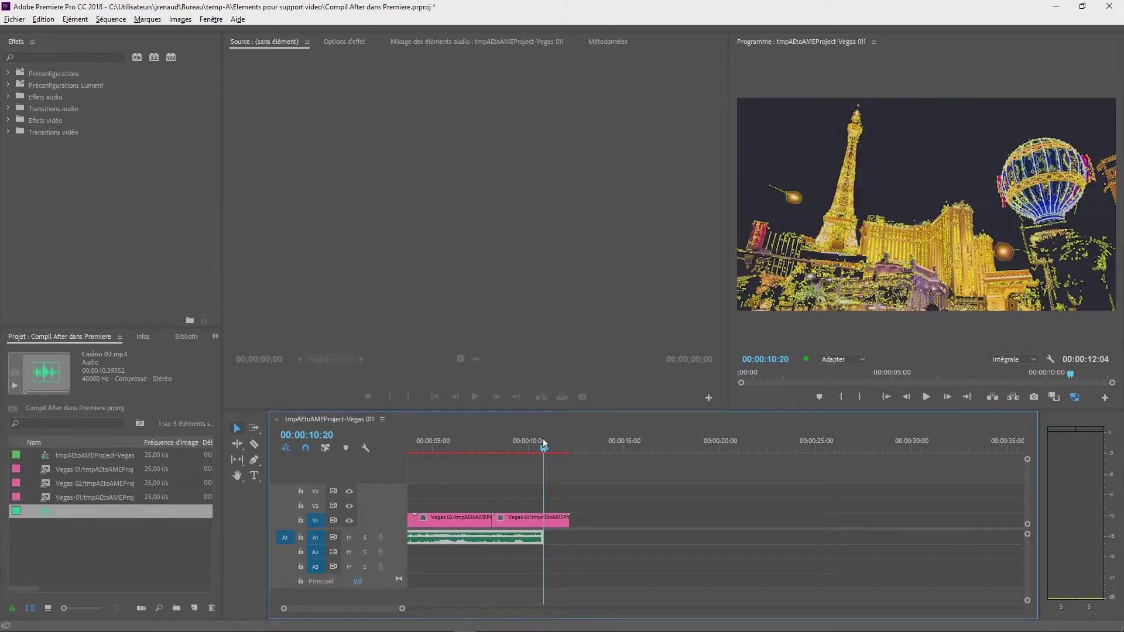
{"action": "left_click_drag", "start_coordinate": [46, 516], "coordinate": [551, 544]}
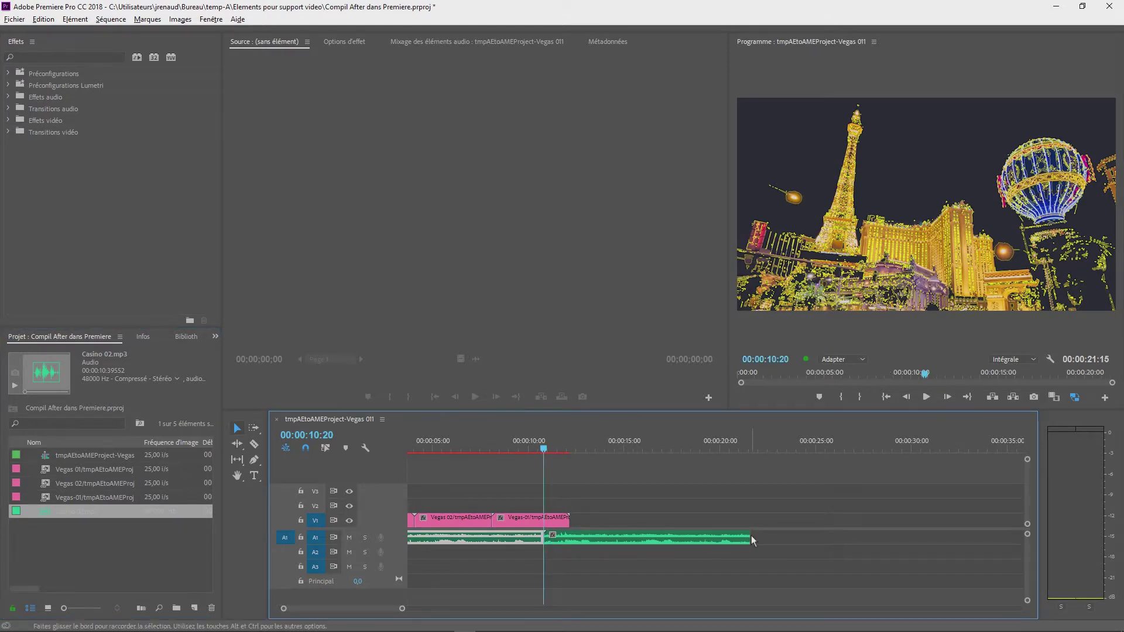
{"action": "left_click_drag", "start_coordinate": [747, 543], "coordinate": [569, 543]}
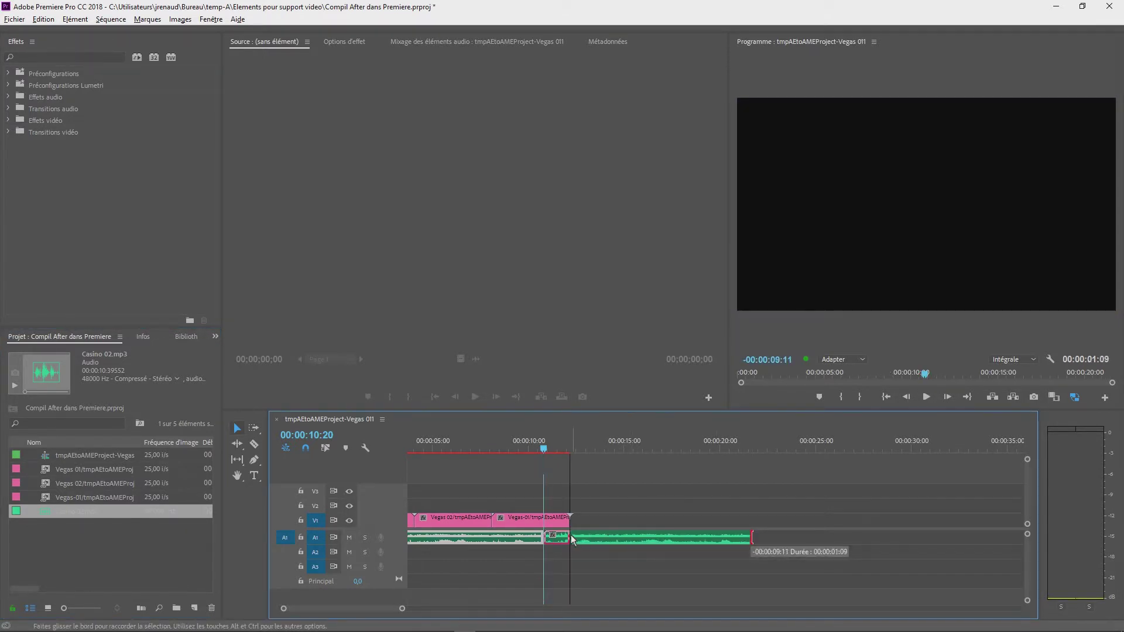
Play the sequence from the start to check picture and sound
{"action": "key", "text": "Home"}
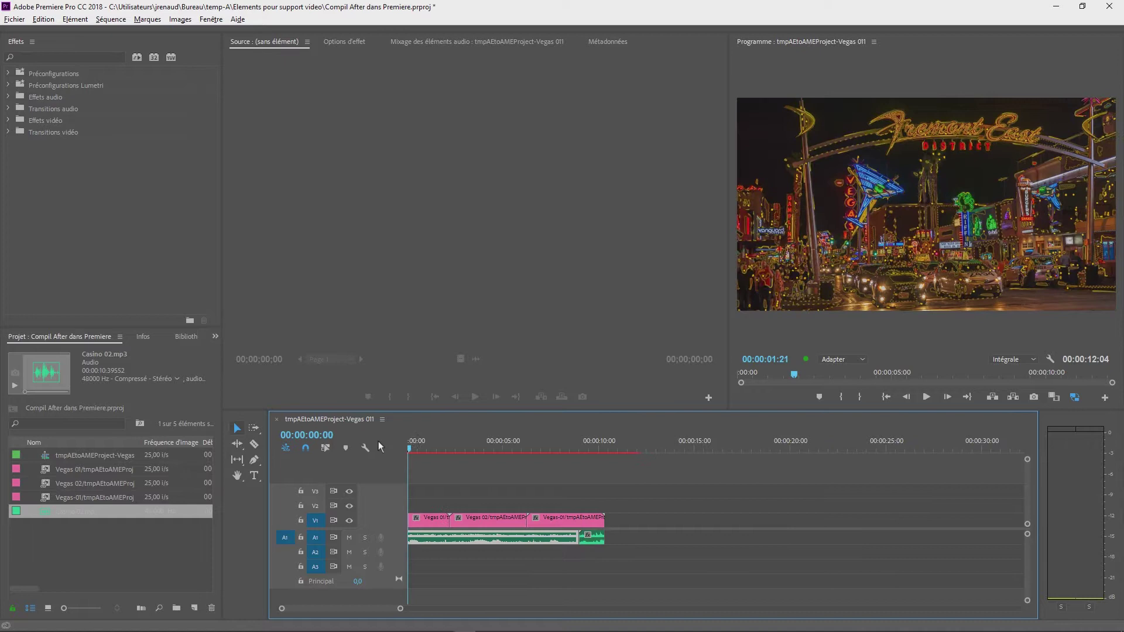
{"action": "key", "text": "space"}
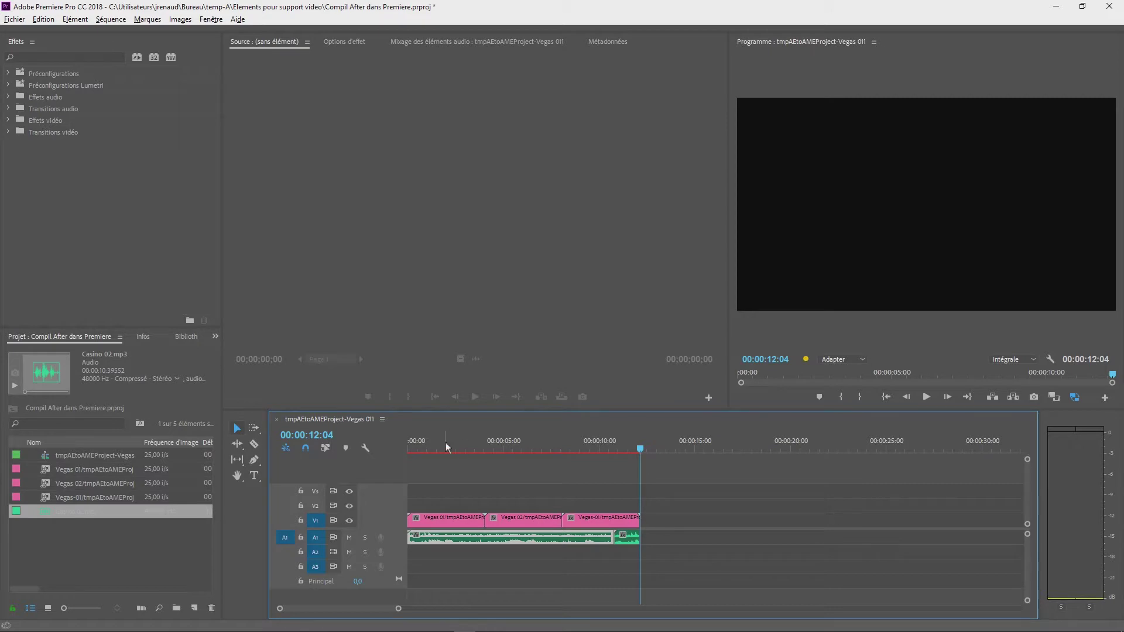
{"action": "key", "text": "Home"}
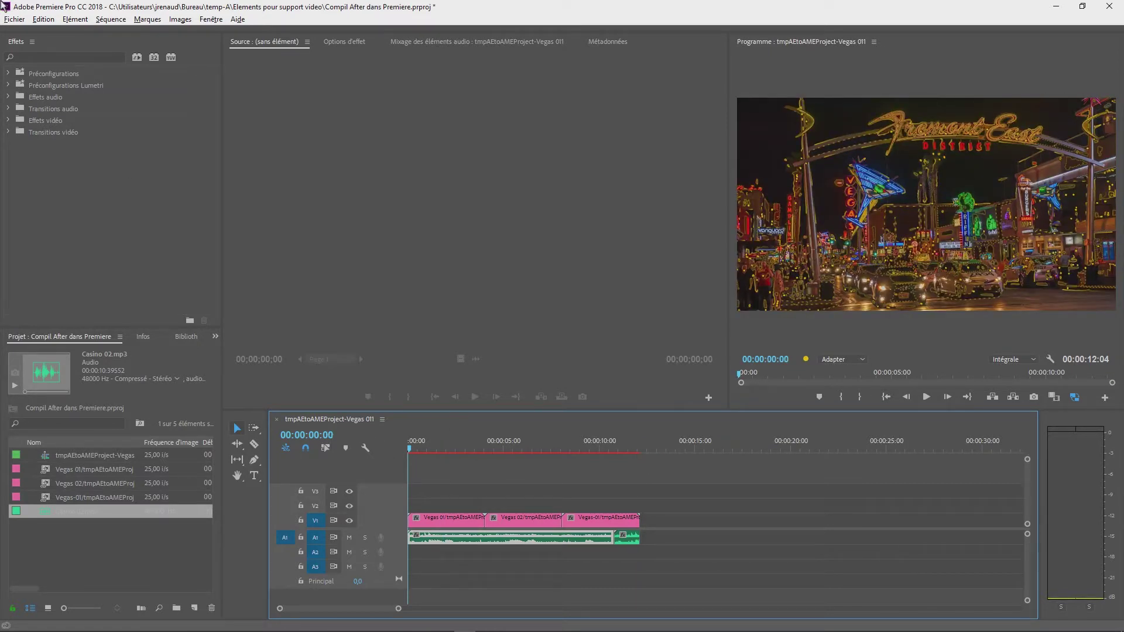
Set up an H.264 media export using the Vbr 2 passes Jr preset and start it
{"action": "left_click", "coordinate": [11, 20]}
{"action": "mouse_move", "coordinate": [35, 371]}
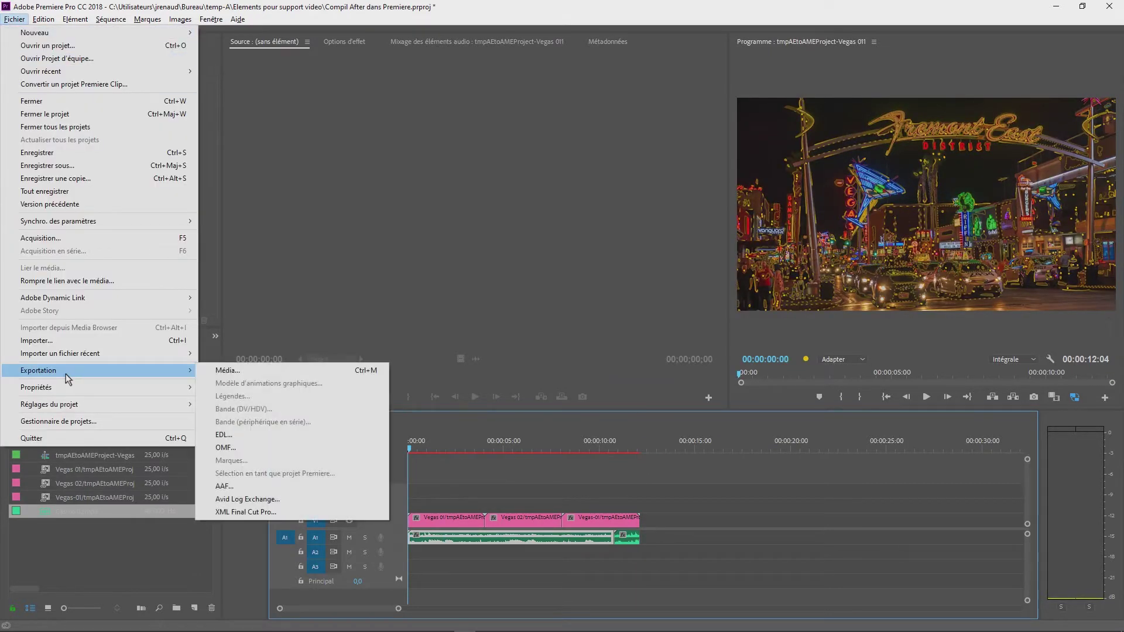
{"action": "left_click", "coordinate": [222, 373]}
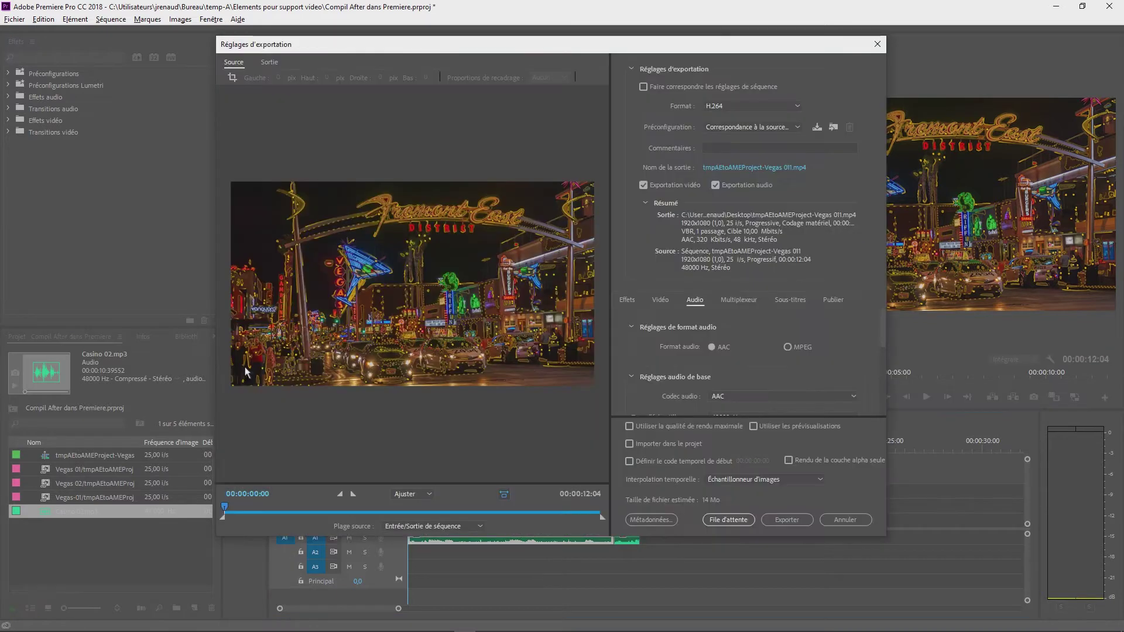
{"action": "left_click", "coordinate": [735, 113]}
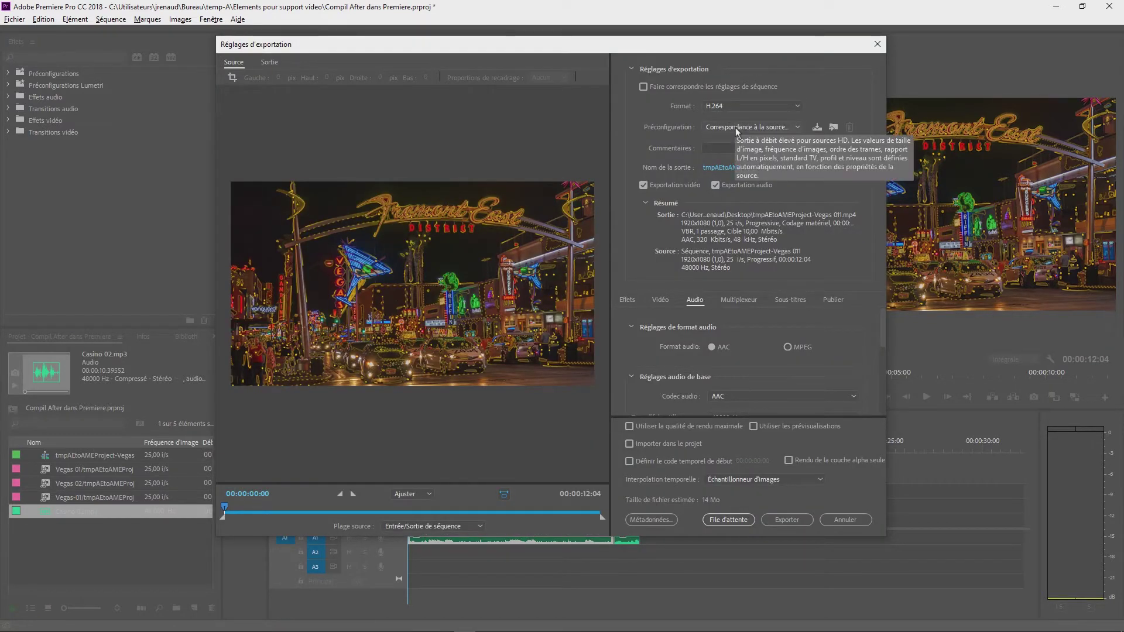
{"action": "left_click", "coordinate": [737, 128]}
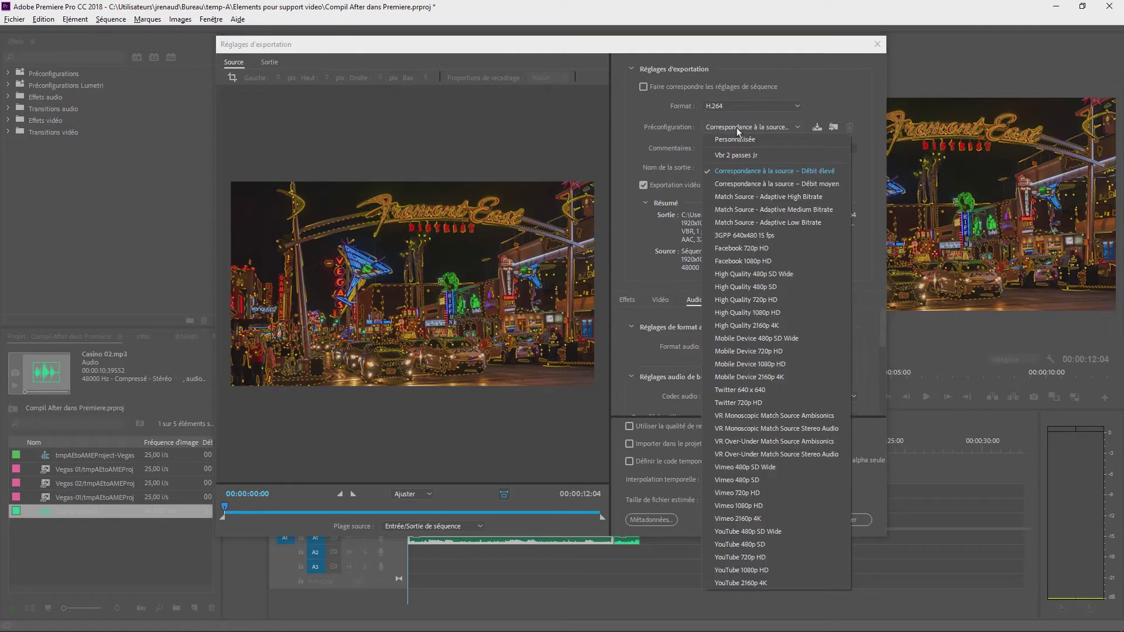
{"action": "left_click", "coordinate": [736, 156]}
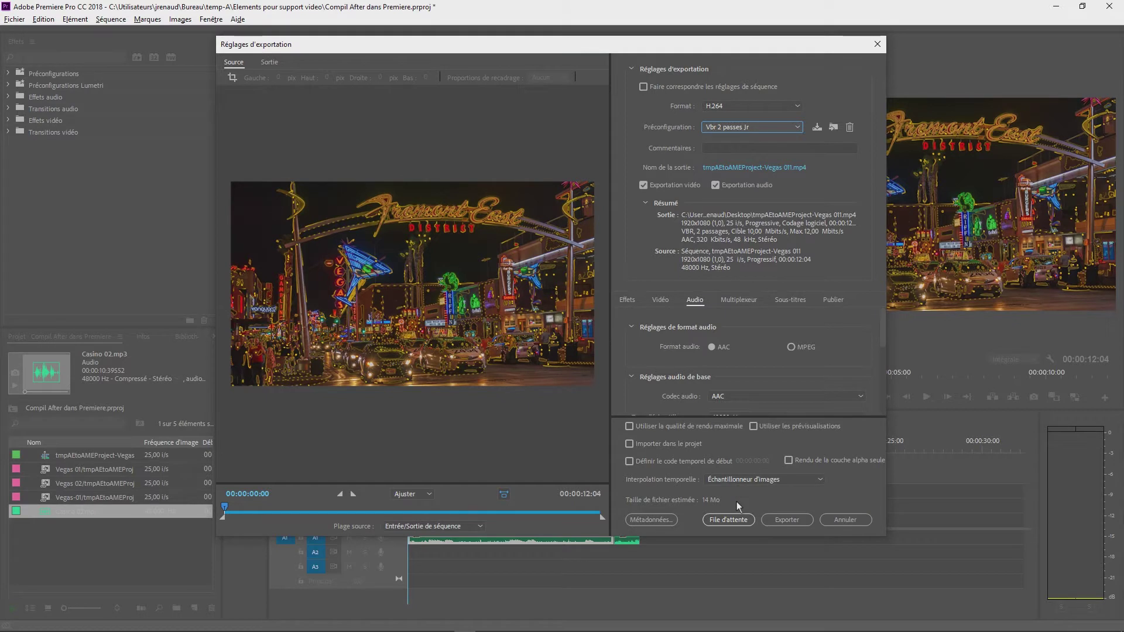
{"action": "left_click", "coordinate": [802, 523]}
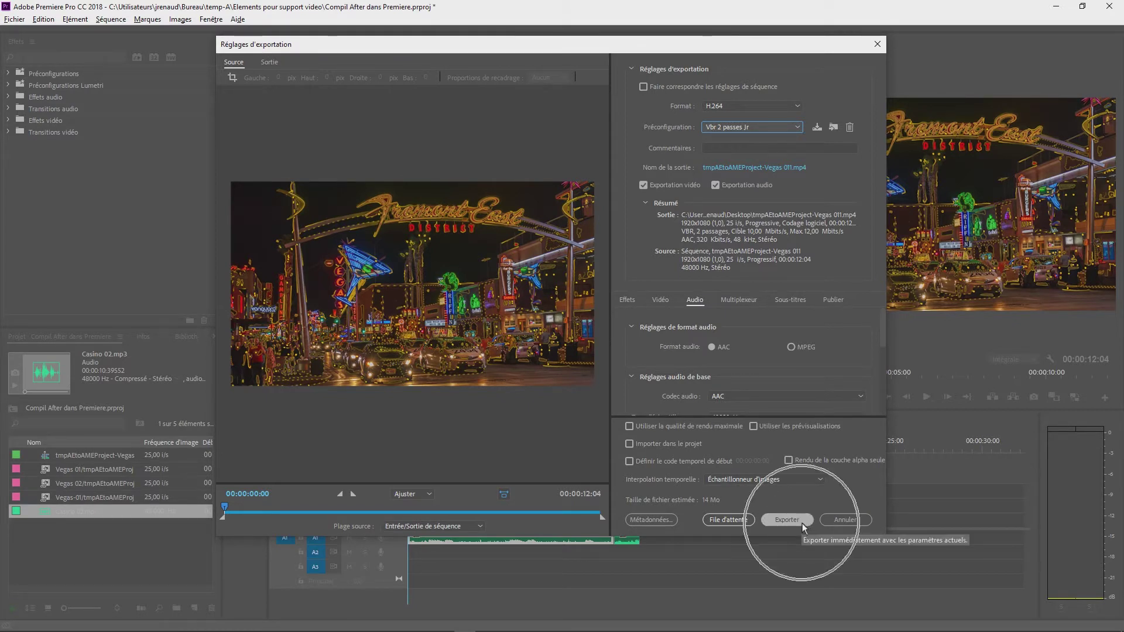
Save the output as tmpAEtoAMEProject-Vegas 011.mp4 in the Bureau (Desktop) folder
{"action": "left_click", "coordinate": [755, 167]}
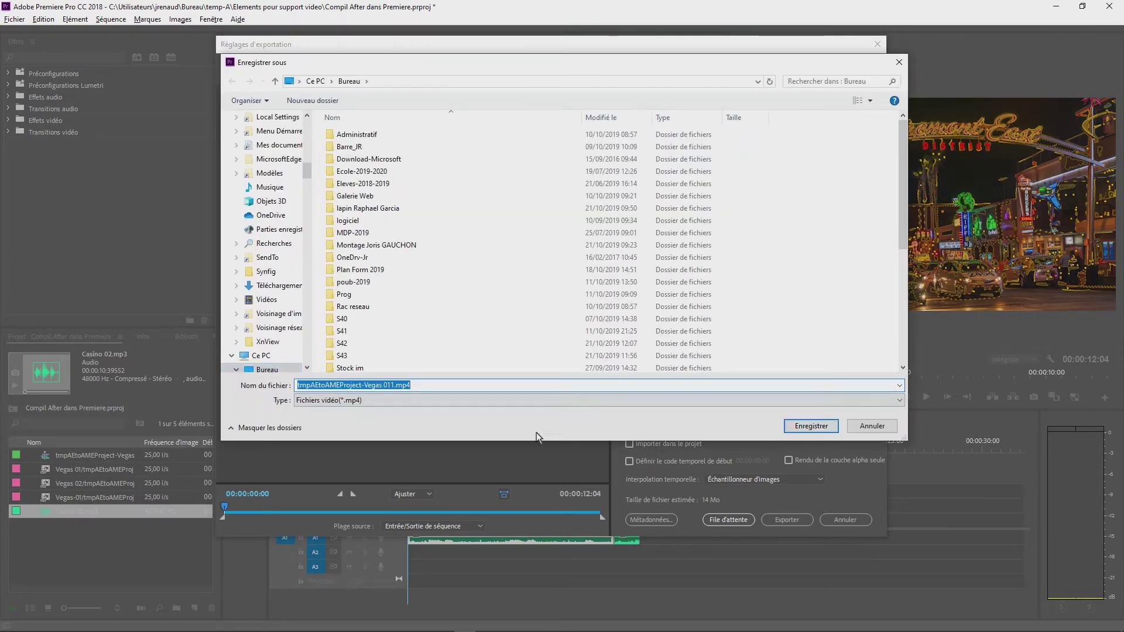
{"action": "left_click", "coordinate": [811, 427]}
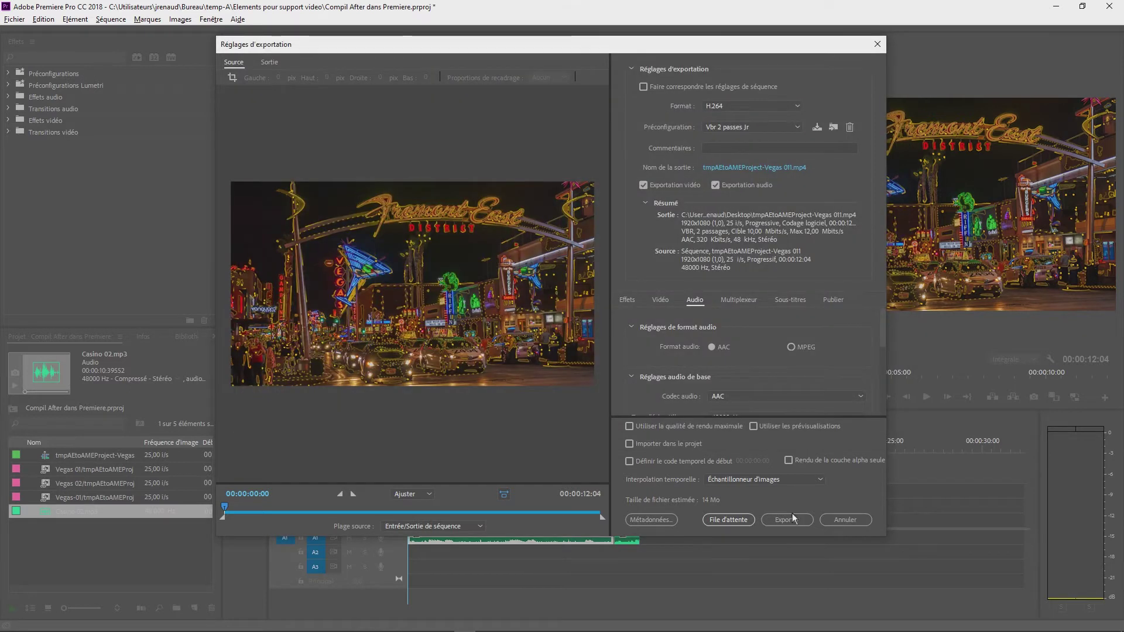